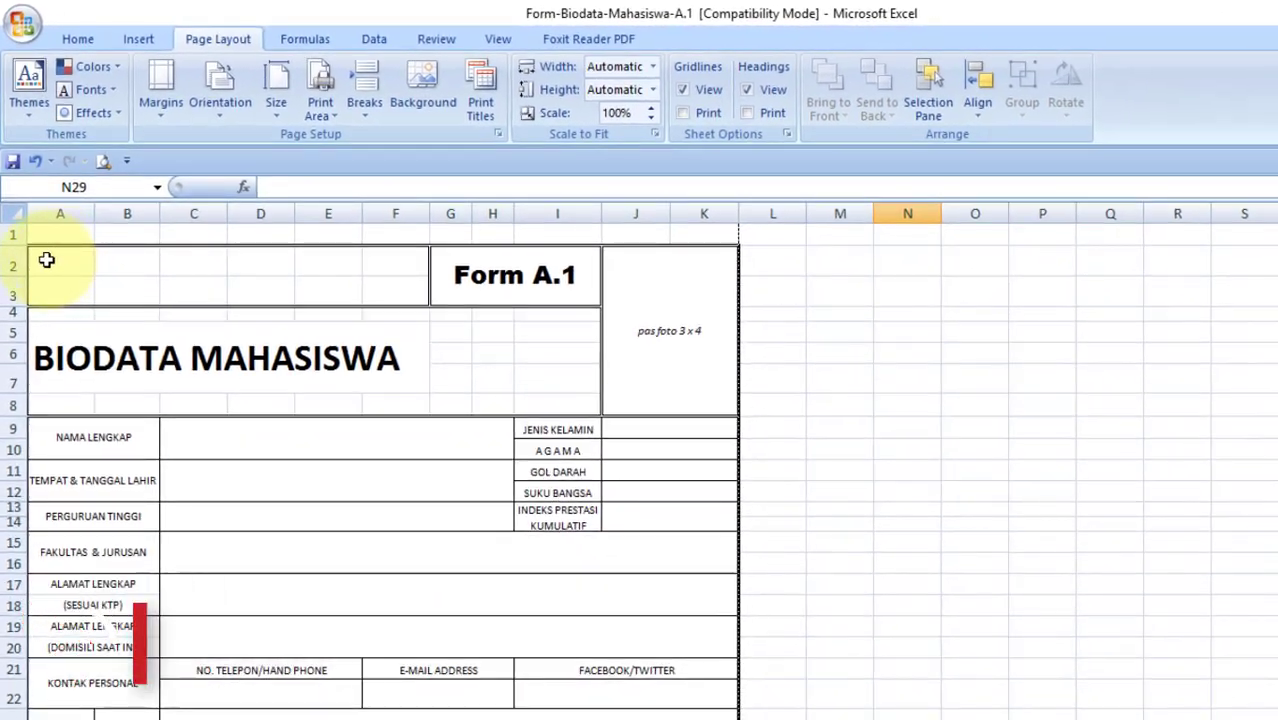
# Select the header cells A2 to C3 of the BIODATA MAHASISWA form
pyautogui.moveTo(46, 260)
pyautogui.mouseDown()
pyautogui.moveTo(210, 287)
pyautogui.moveTo(670, 534)
pyautogui.moveTo(687, 597)
pyautogui.mouseUp()
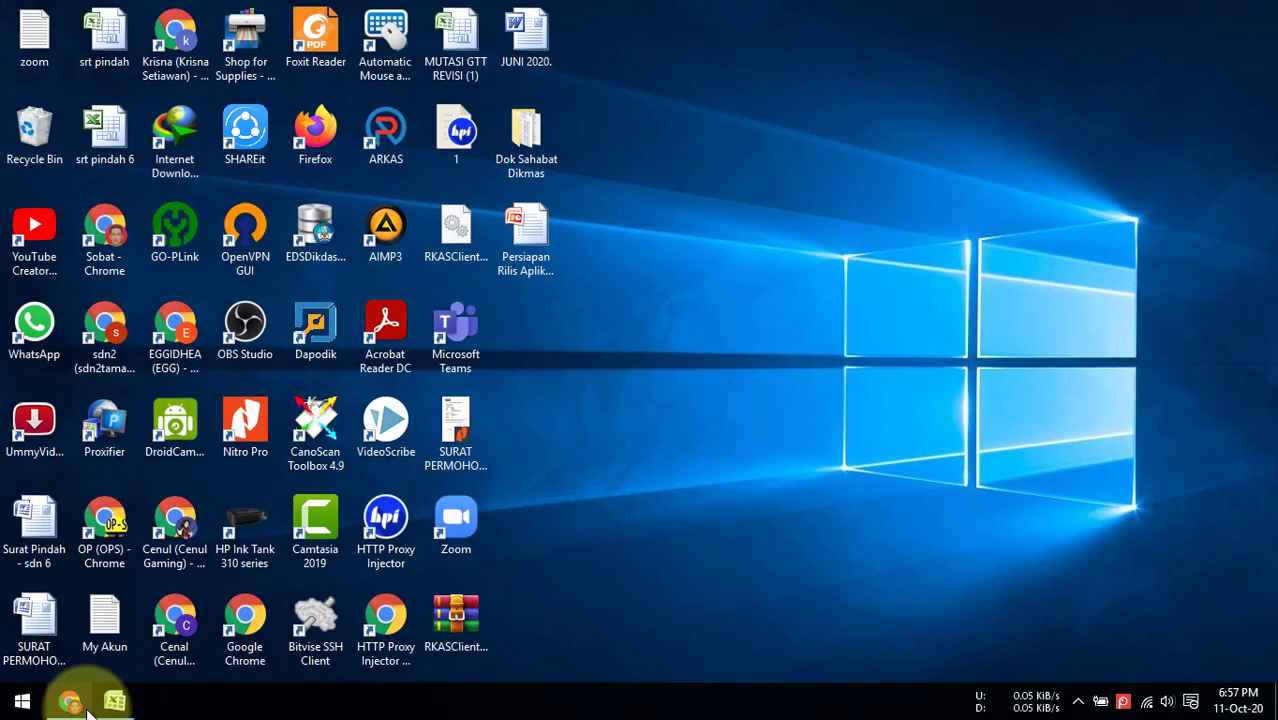
# Restore the Form-Biodata-Mahasiswa-A.1 workbook from the taskbar and scroll back up to row 1
pyautogui.click(110, 705)
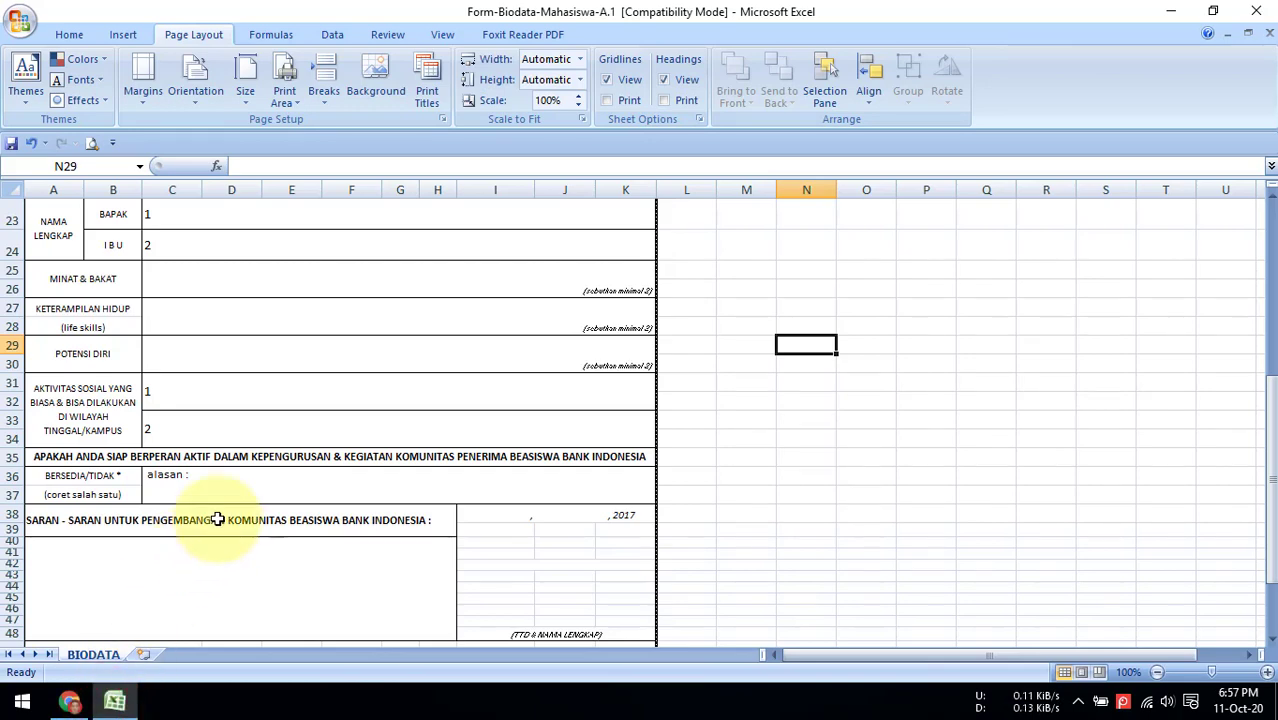
pyautogui.scroll(6, 240, 495)
pyautogui.scroll(1, 245, 480)
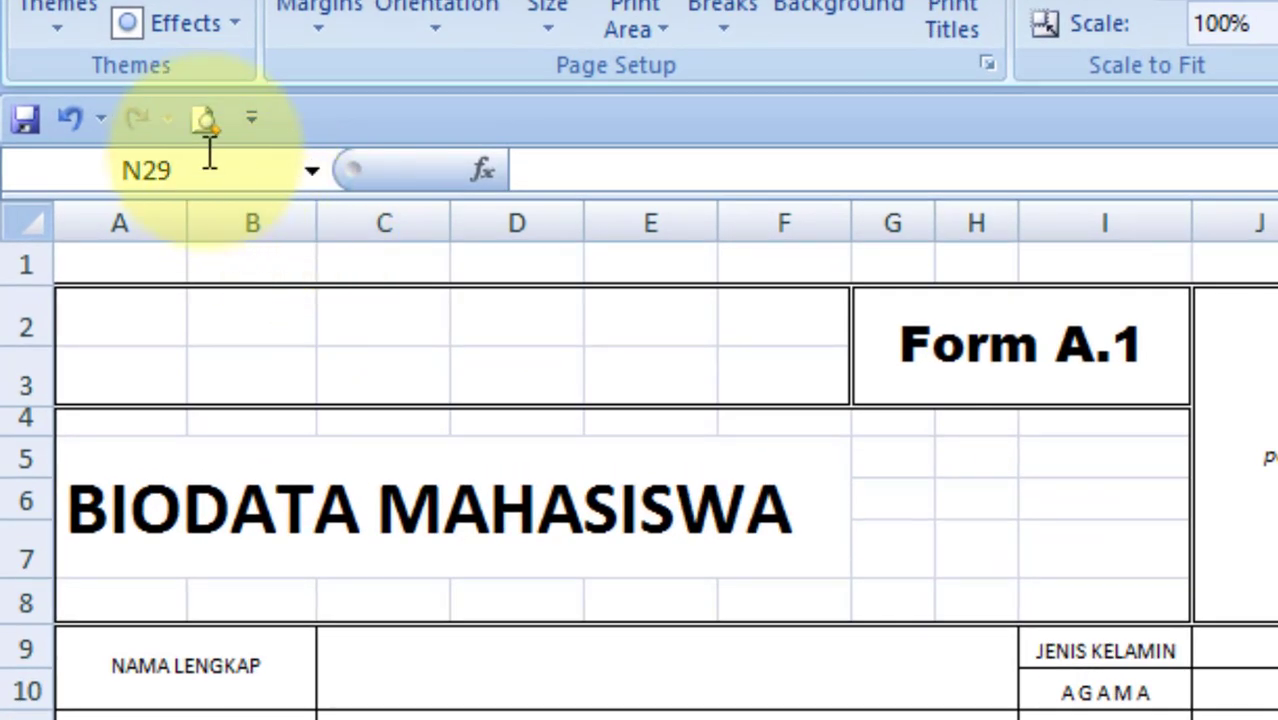
pyautogui.click(205, 119)
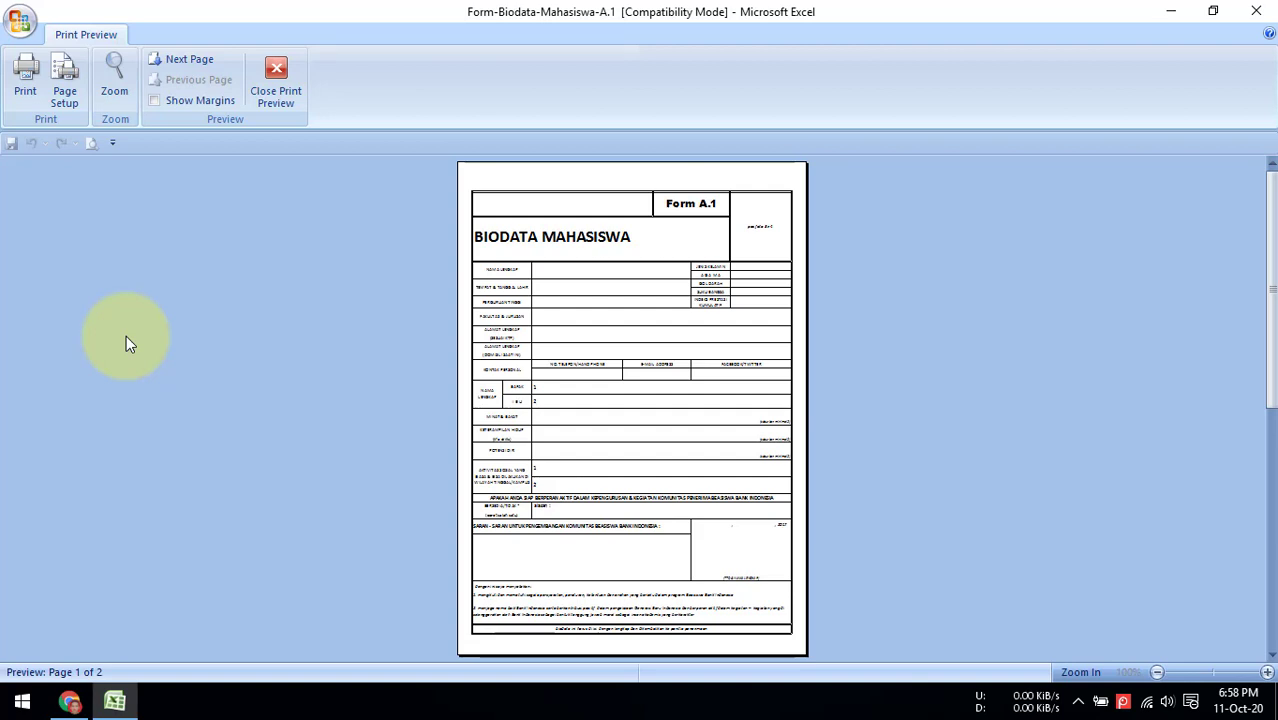
pyautogui.click(273, 98)
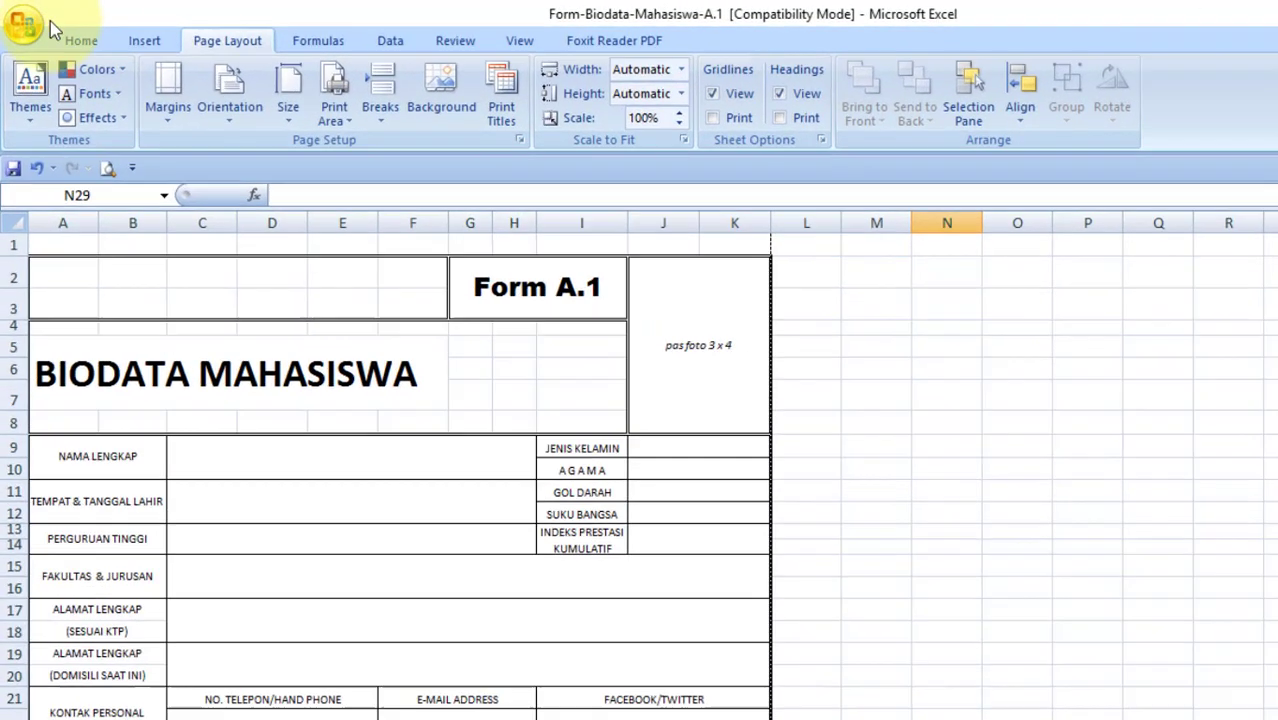
pyautogui.click(66, 33)
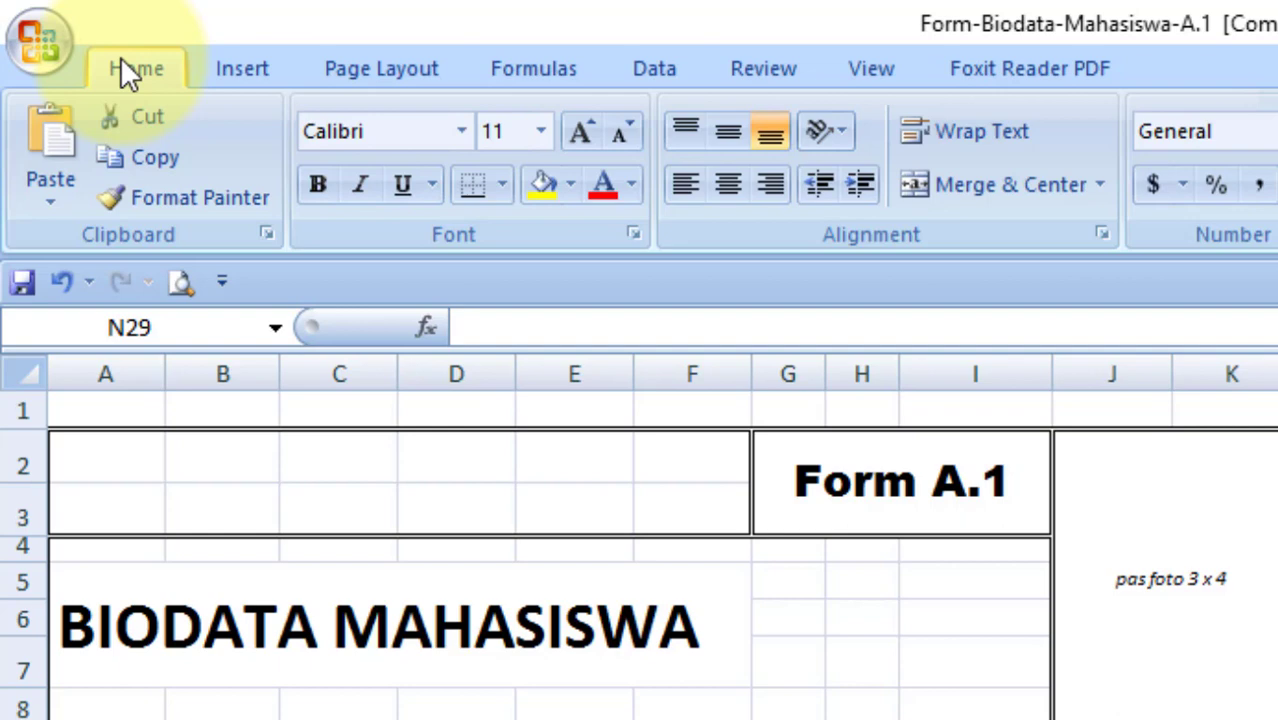
pyautogui.click(408, 80)
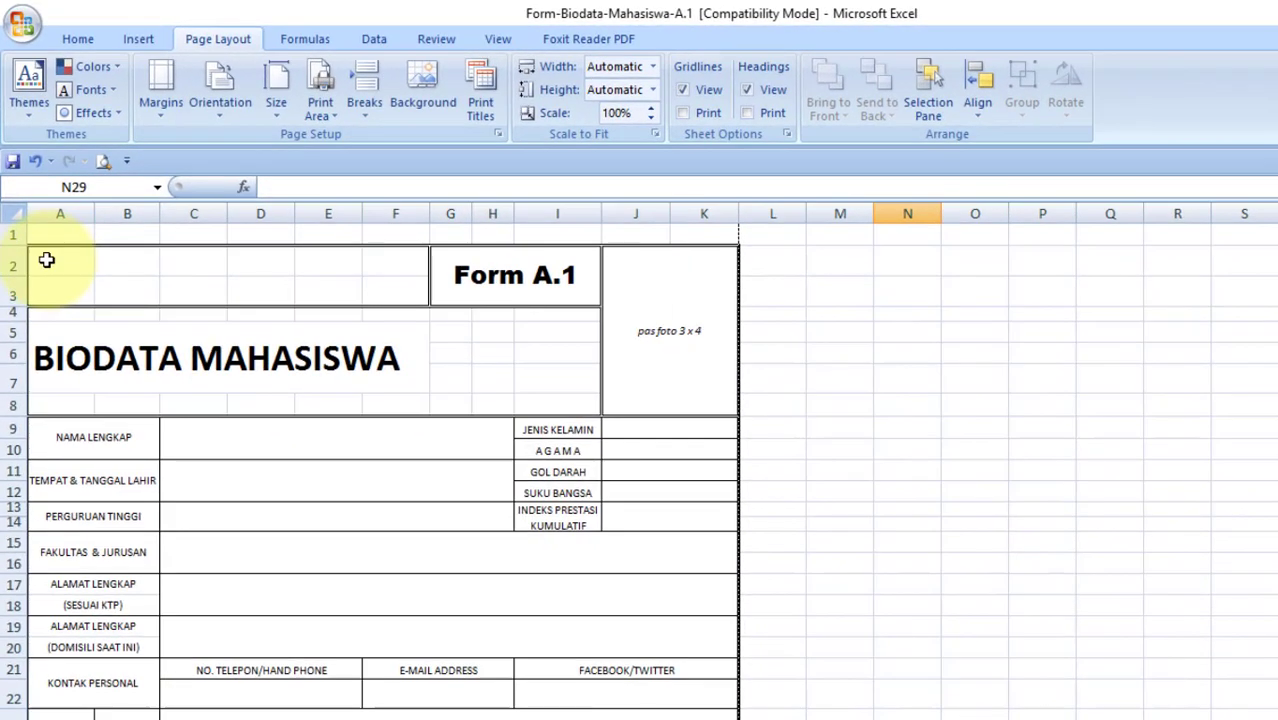
# Select cells A2:K20 and set them as the sheet's print area
pyautogui.moveTo(50, 259)
pyautogui.mouseDown()
pyautogui.moveTo(389, 309)
pyautogui.moveTo(676, 554)
pyautogui.mouseUp()
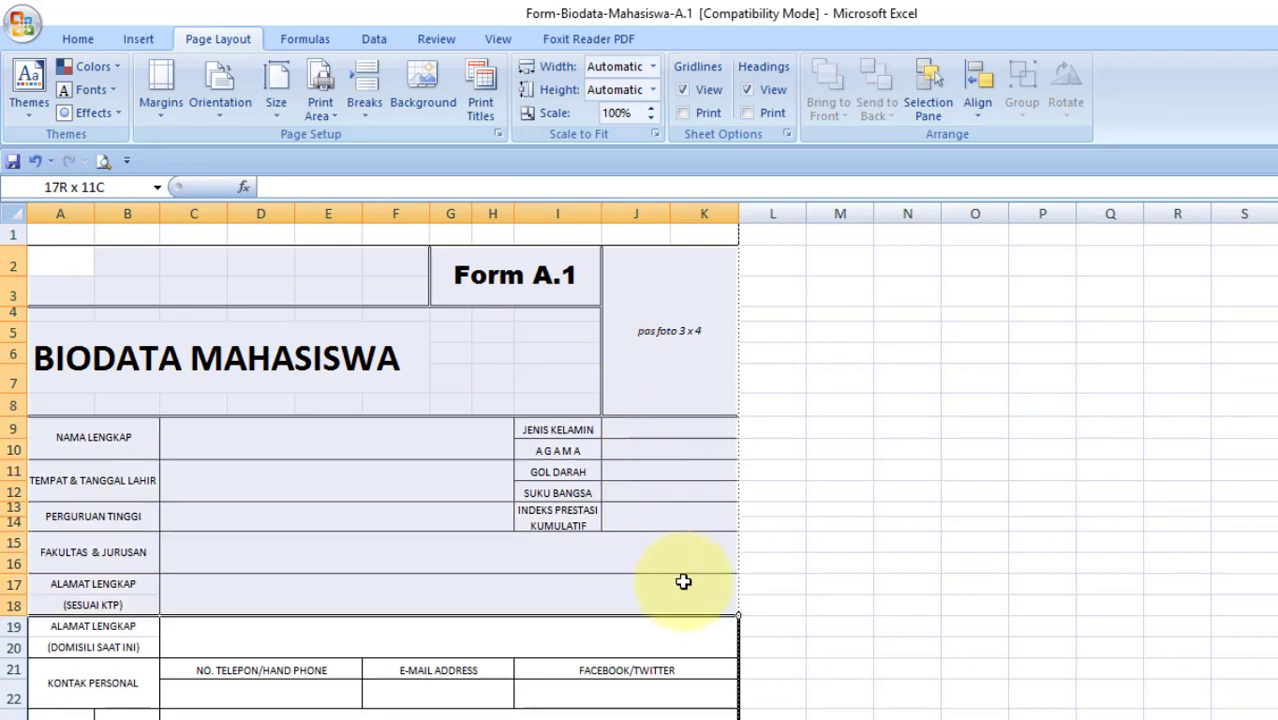
pyautogui.moveTo(676, 554); pyautogui.dragTo(695, 625)
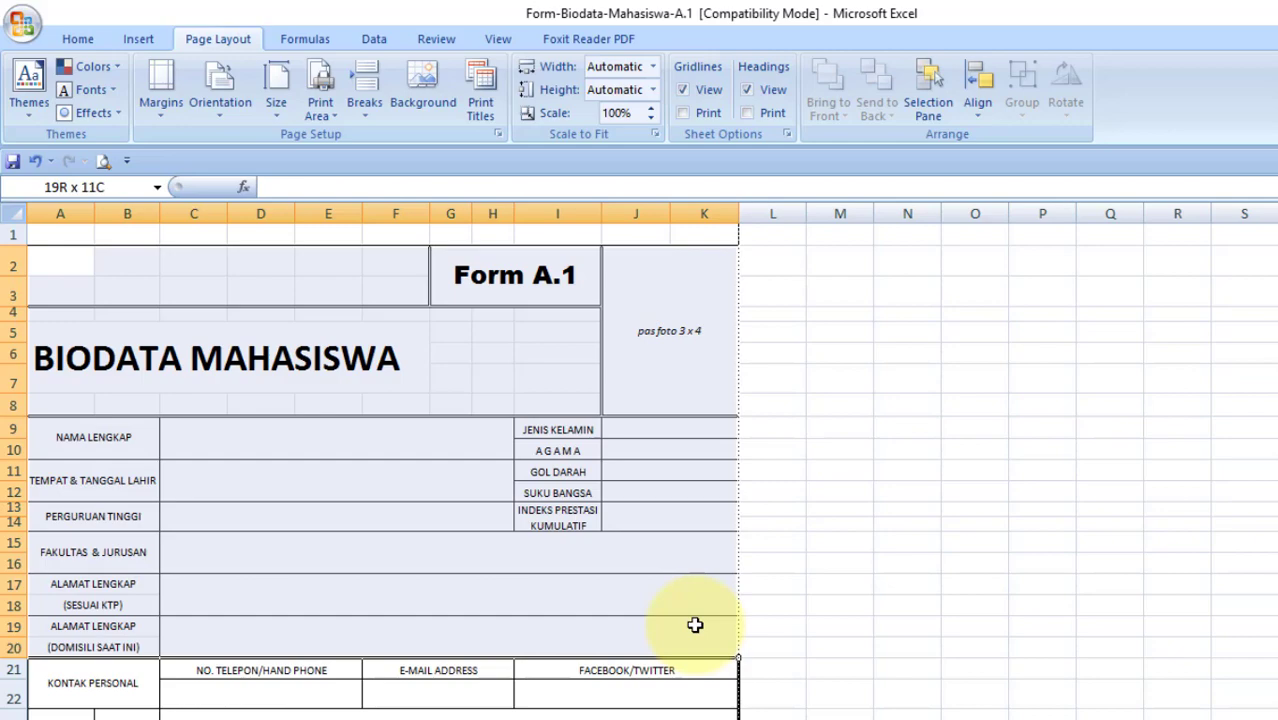
pyautogui.moveTo(695, 625); pyautogui.dragTo(695, 625)
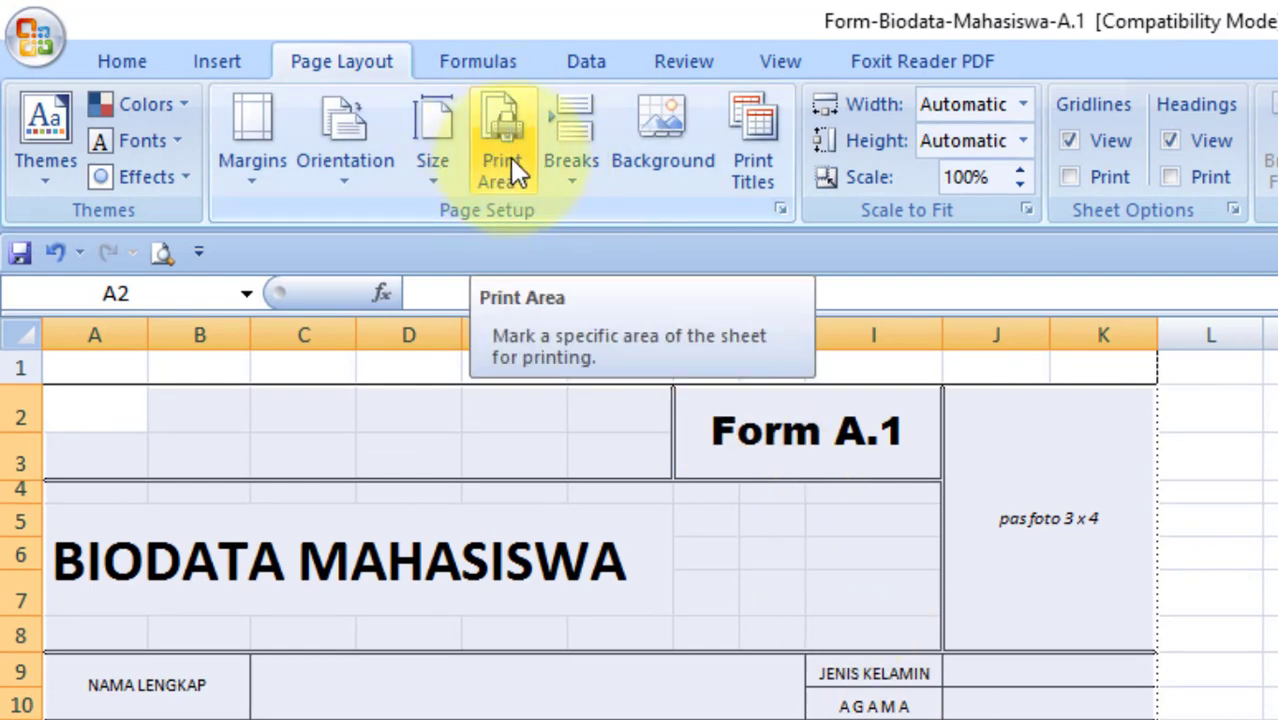
pyautogui.click(522, 180)
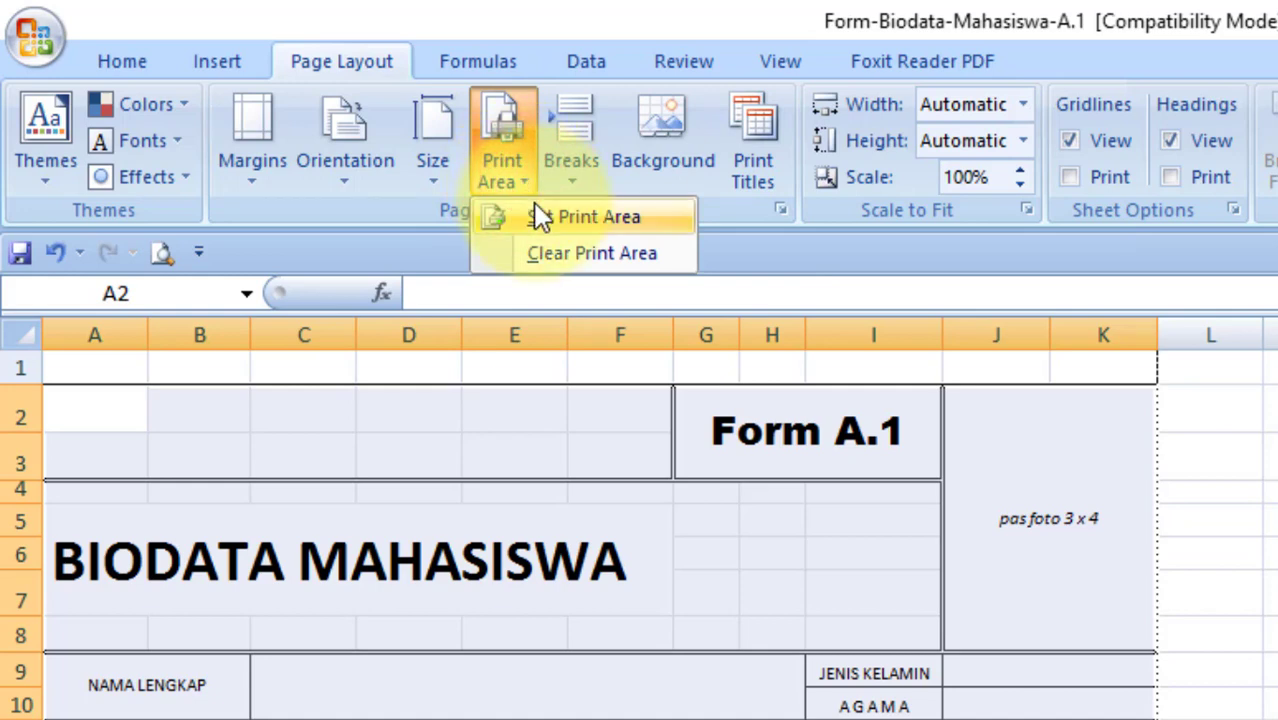
pyautogui.click(538, 215)
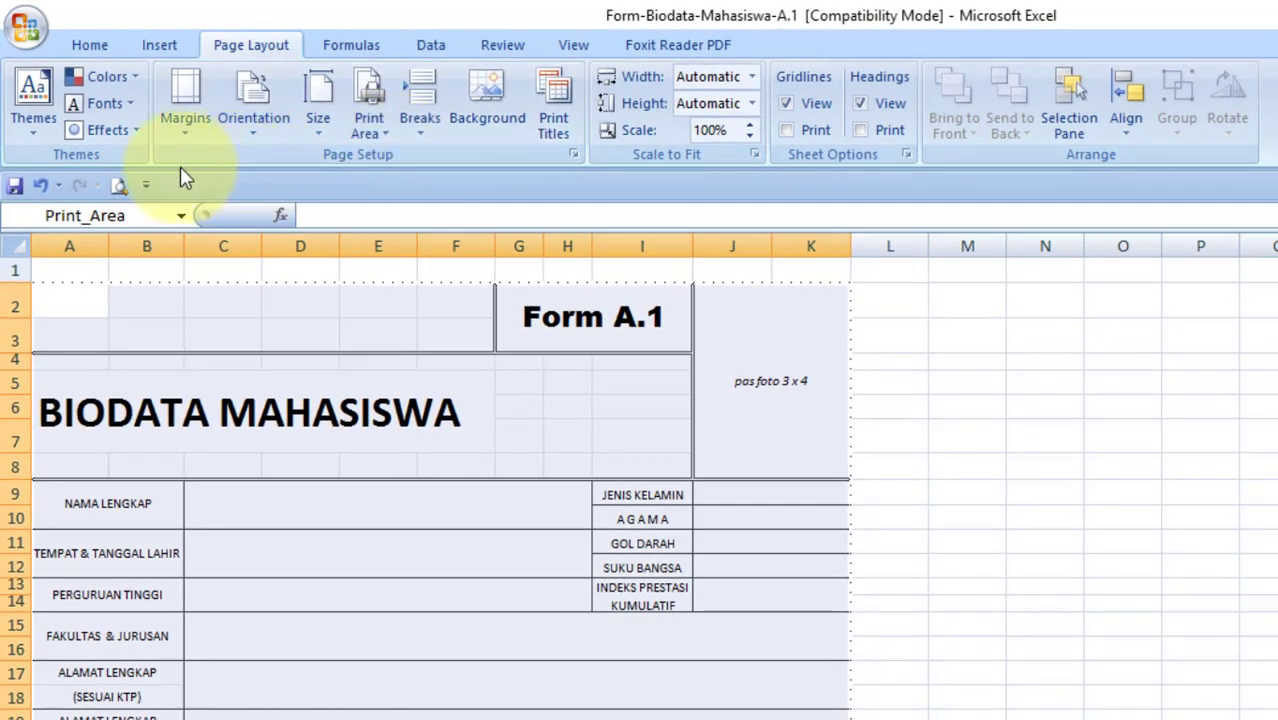
pyautogui.click(119, 185)
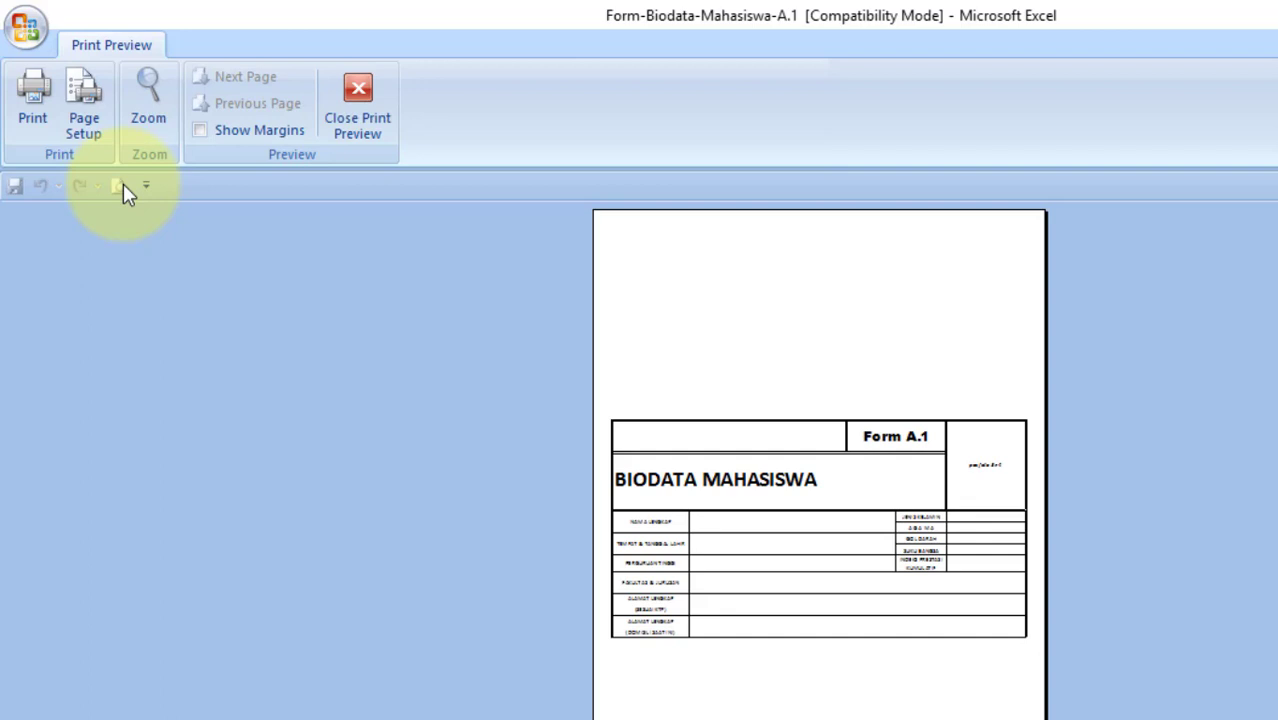
pyautogui.click(360, 110)
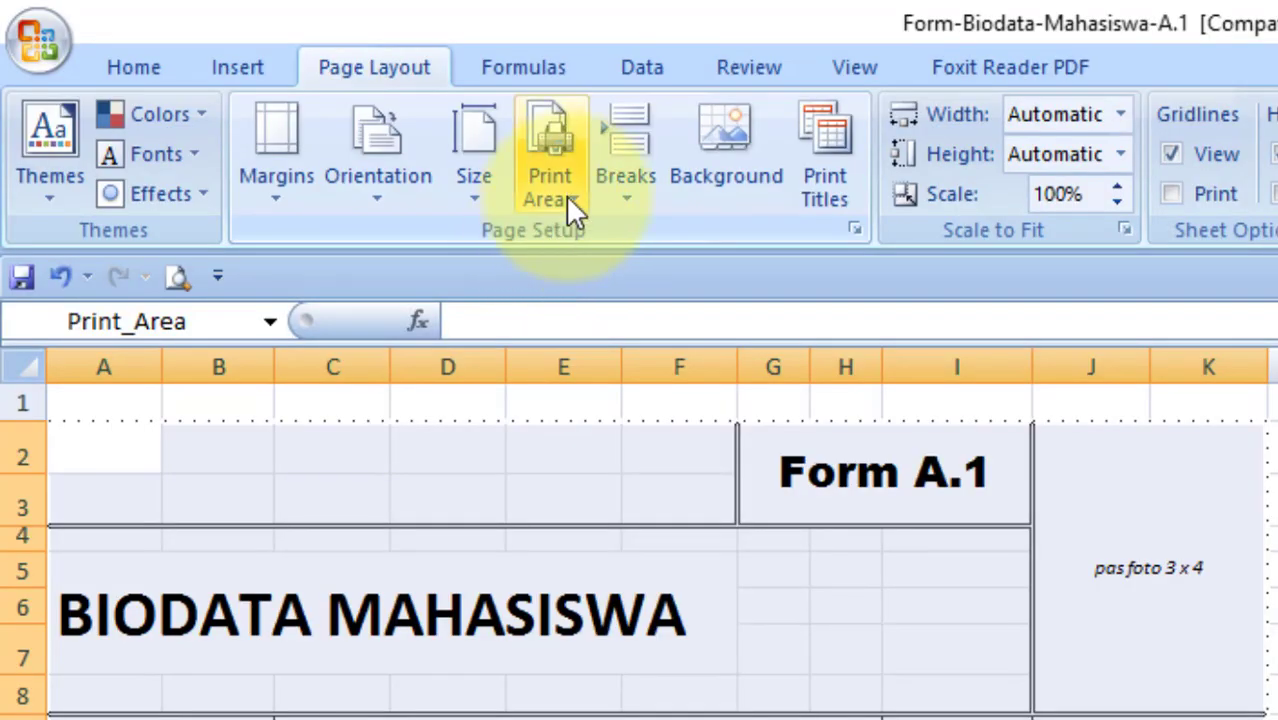
# Clear the print area from the BIODATA sheet with Page Layout > Print Area
pyautogui.click(570, 196)
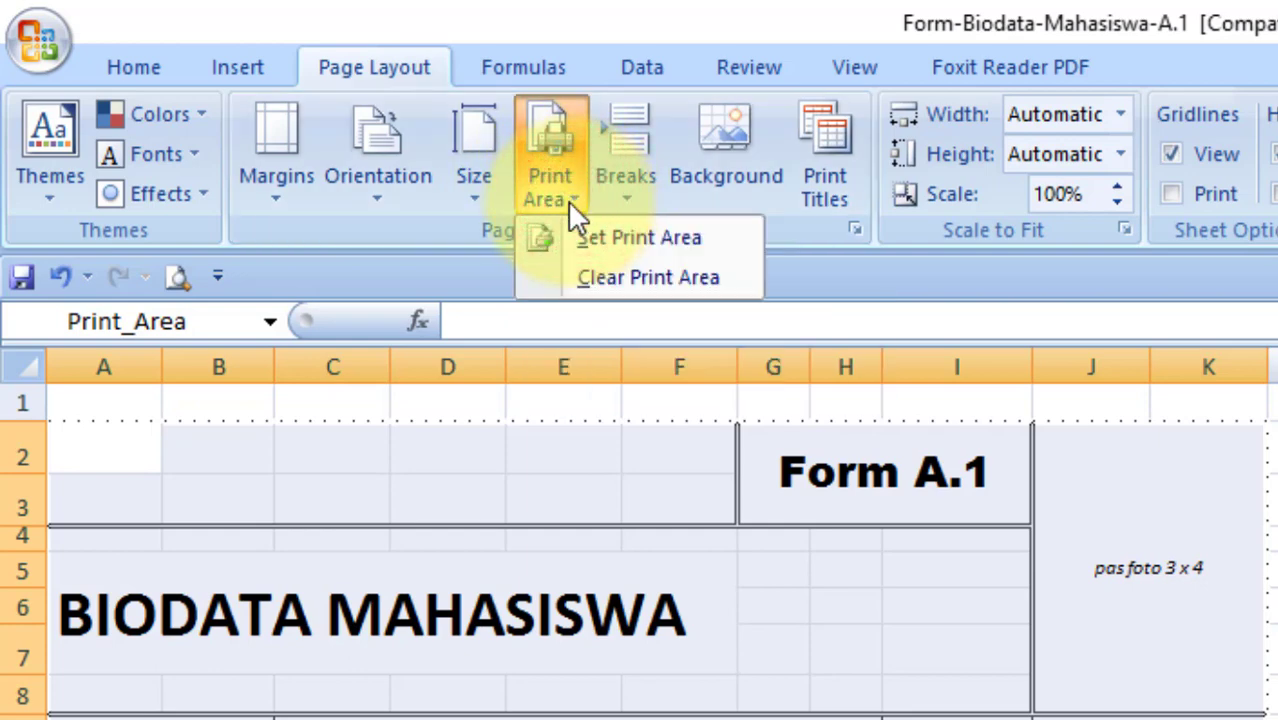
pyautogui.click(577, 273)
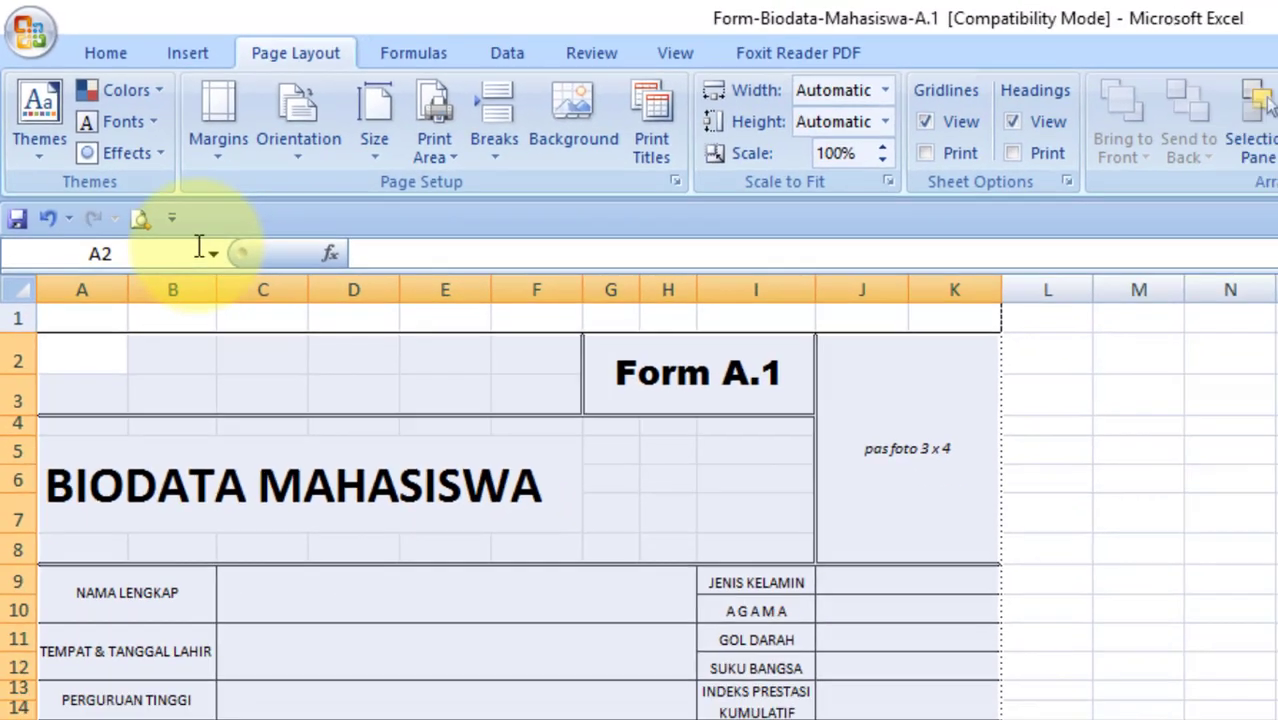
# Show the print preview of the full form across 2 pages
pyautogui.click(92, 142)
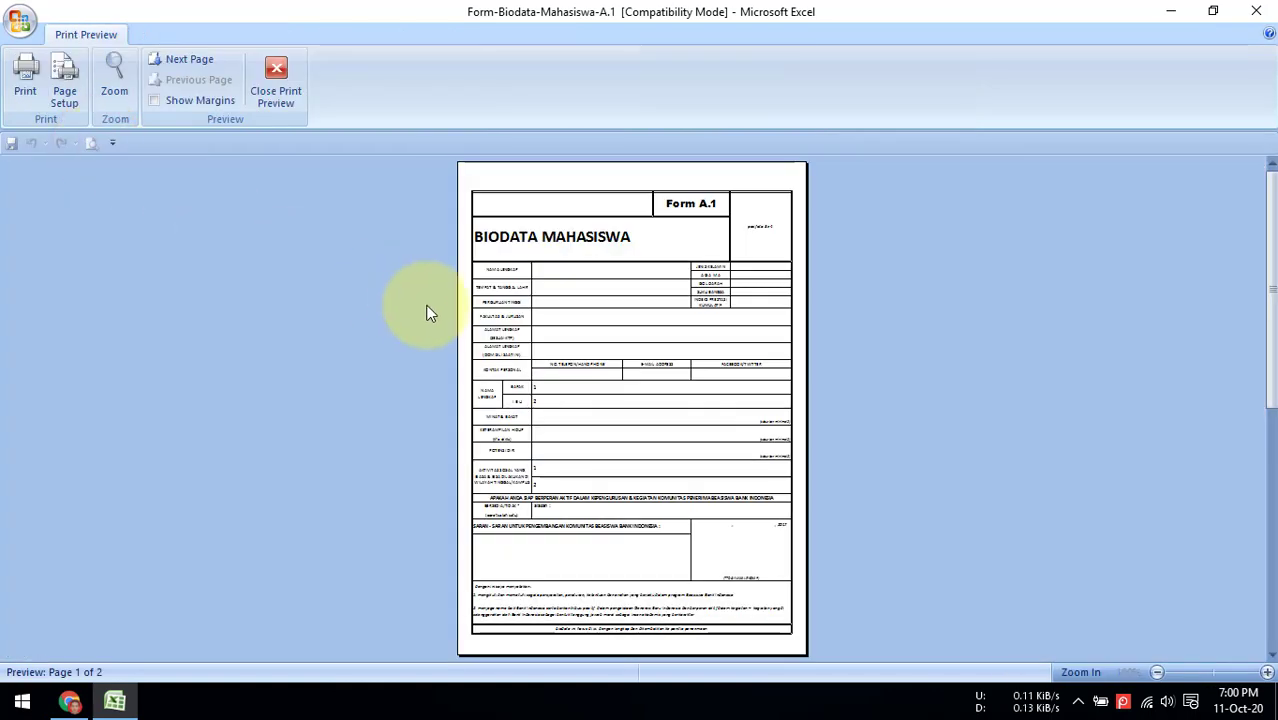